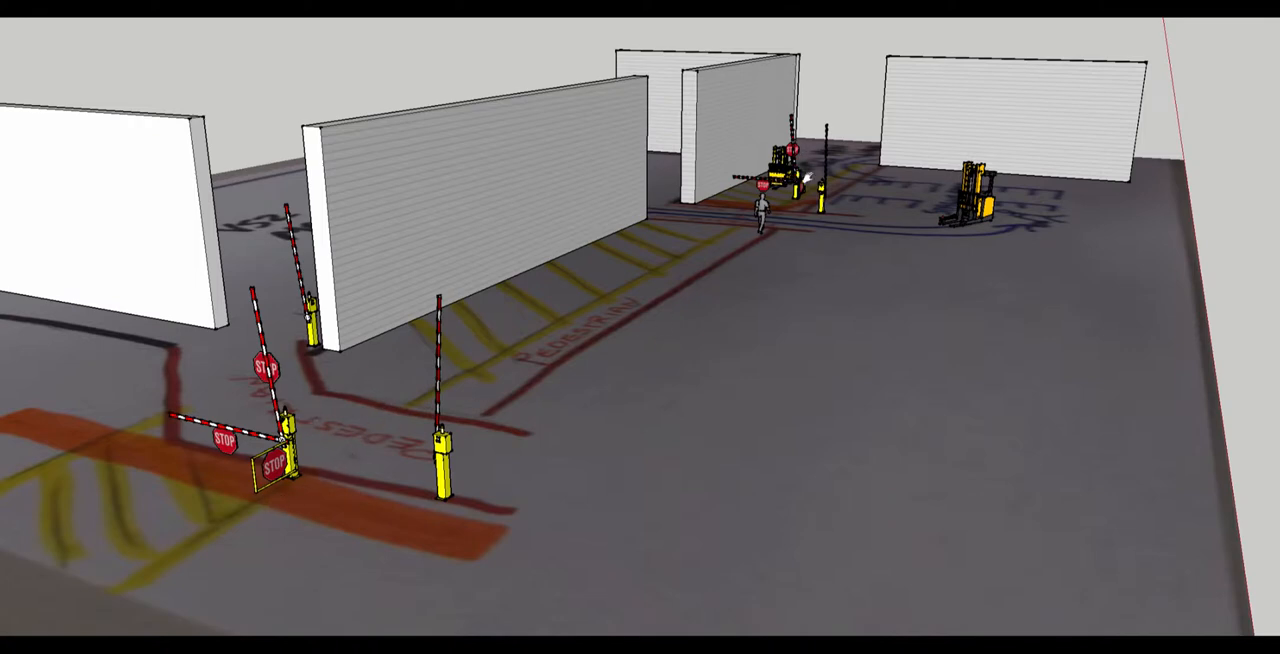
pyautogui.scroll(5, 805, 178)
pyautogui.scroll(5, 805, 178)
pyautogui.scroll(4, 745, 182)
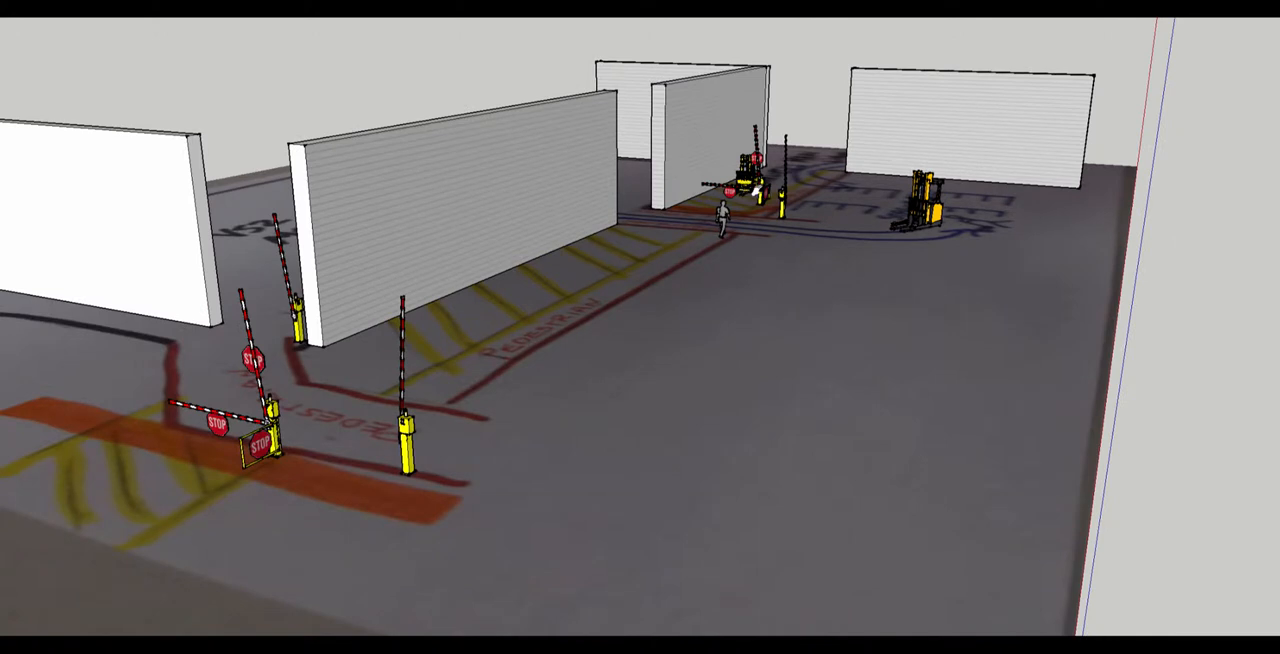
# Shift the view across the aisle to bring the staging area and reach forklift into sight
pyautogui.moveTo(422, 420); pyautogui.dragTo(445, 420)
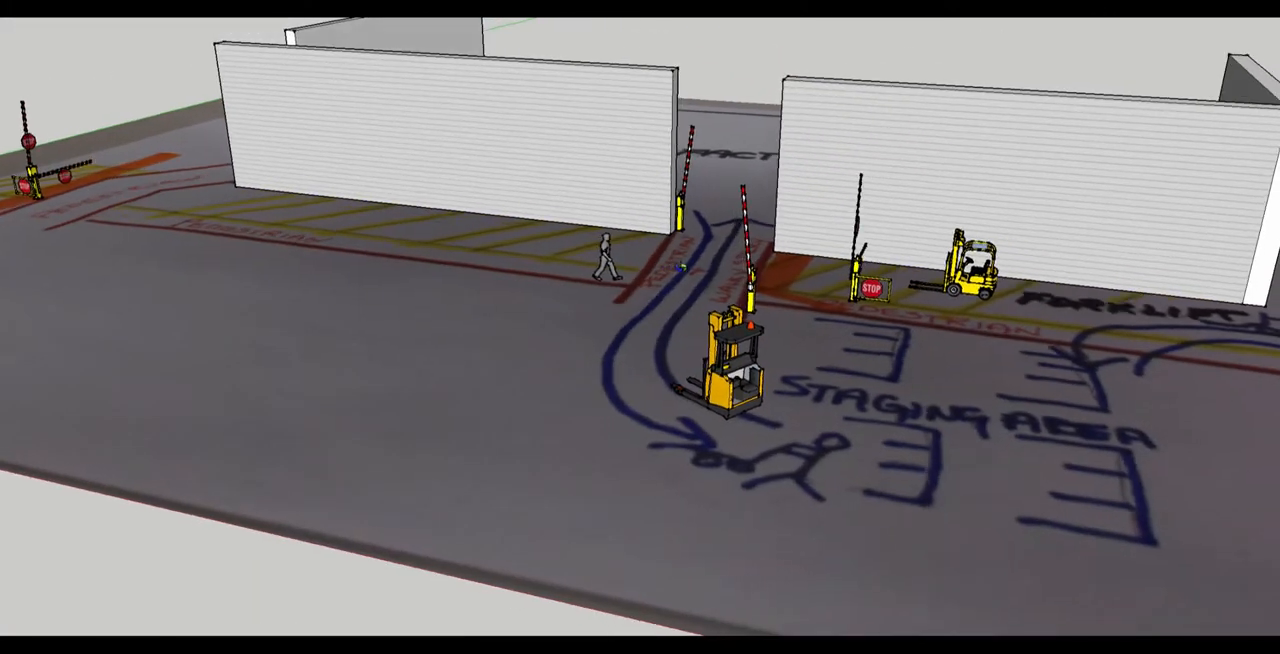
pyautogui.moveTo(680, 210)
pyautogui.mouseDown()
pyautogui.moveTo(850, 268)
pyautogui.moveTo(323, 349)
pyautogui.moveTo(197, 303)
pyautogui.mouseUp()
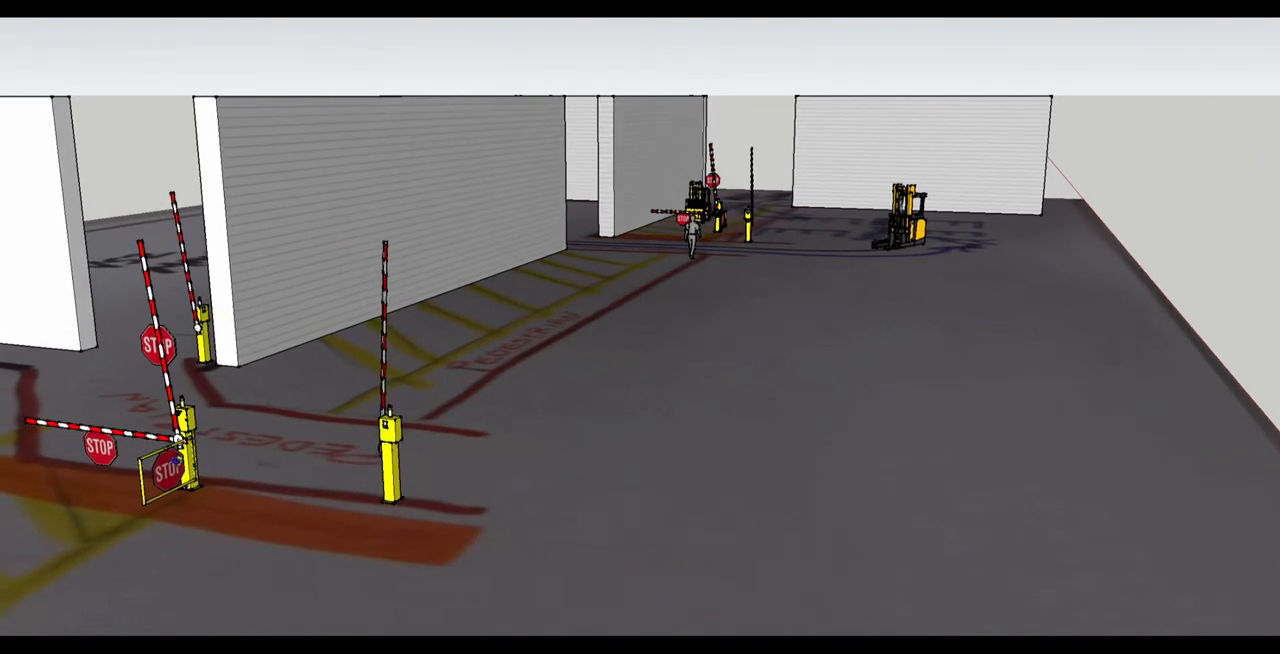
pyautogui.scroll(8, 730, 218)
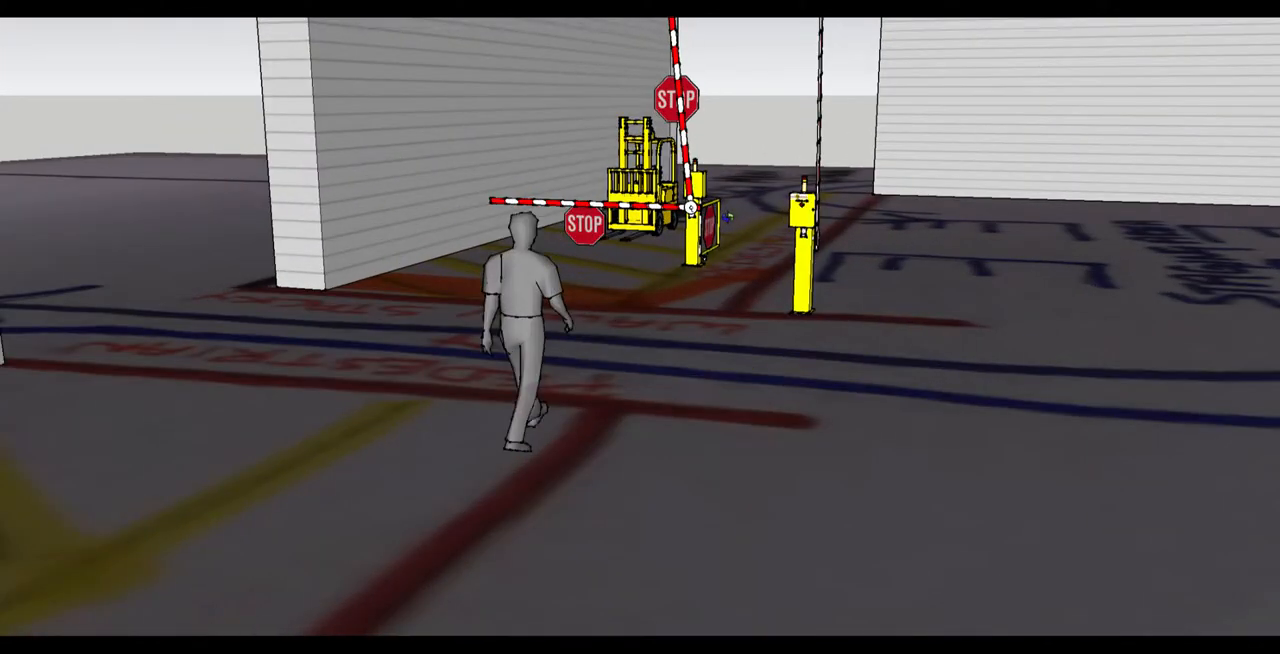
pyautogui.scroll(-5, 728, 215)
pyautogui.scroll(-5, 728, 215)
pyautogui.scroll(-4, 728, 215)
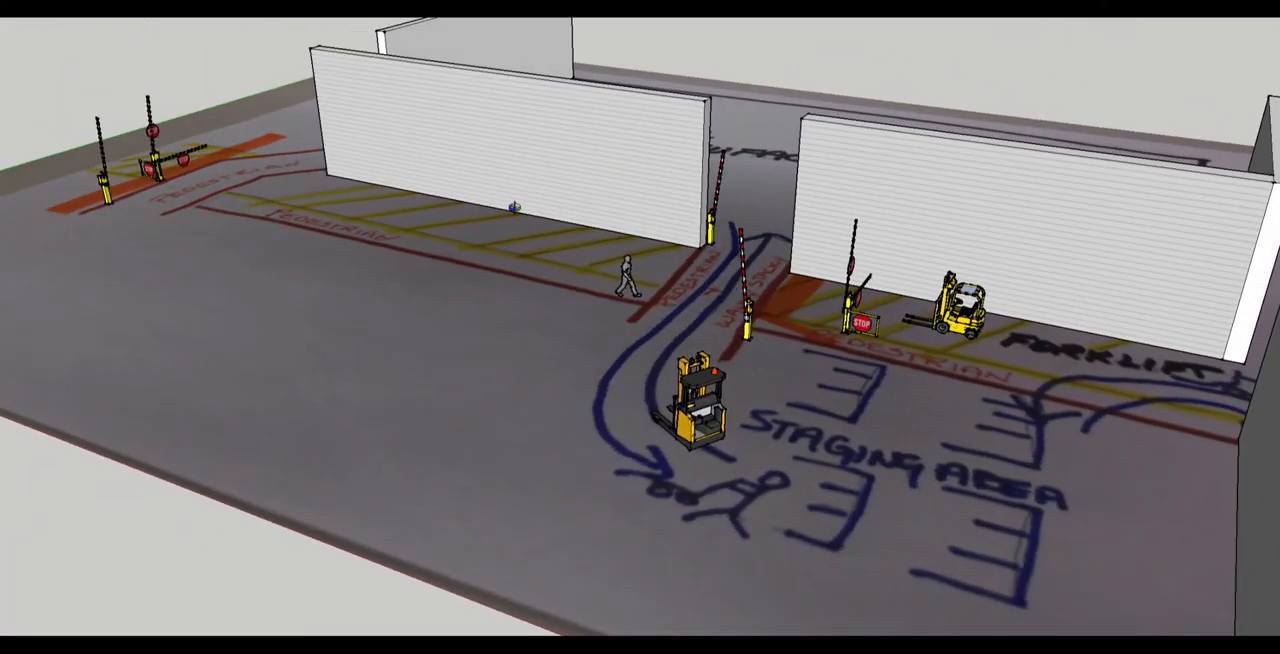
# Orbit slightly around the staging area, forklifts and pedestrian walkways
pyautogui.moveTo(514, 207); pyautogui.dragTo(745, 250)
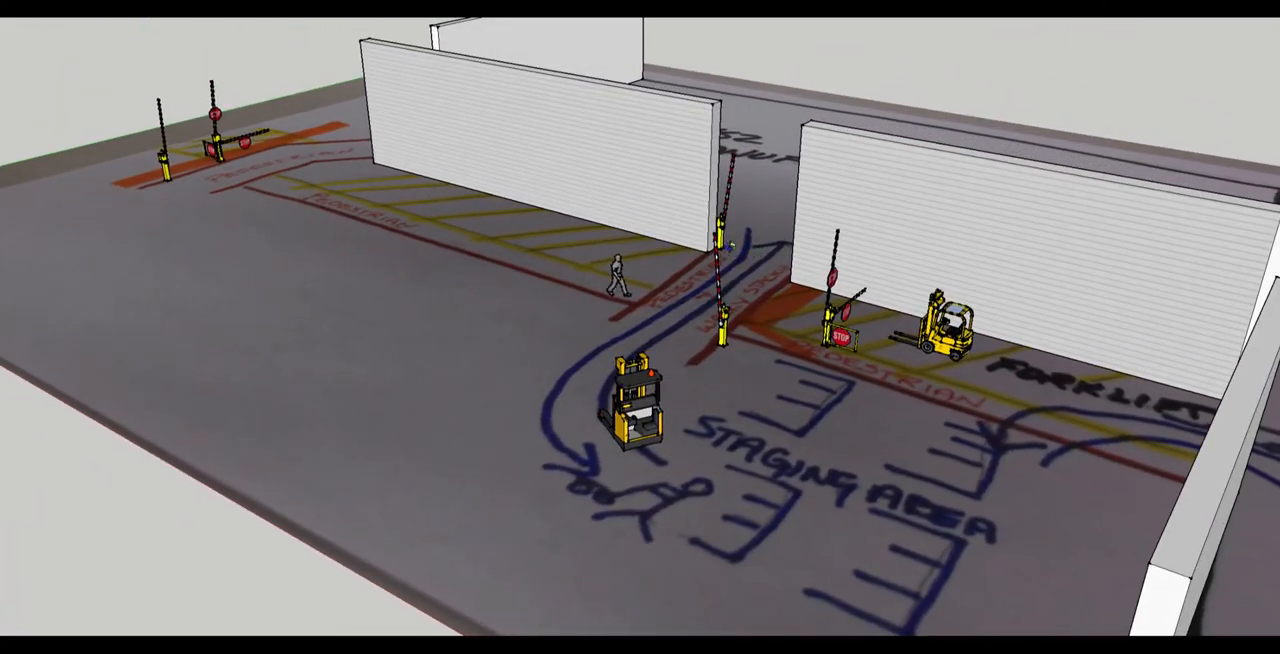